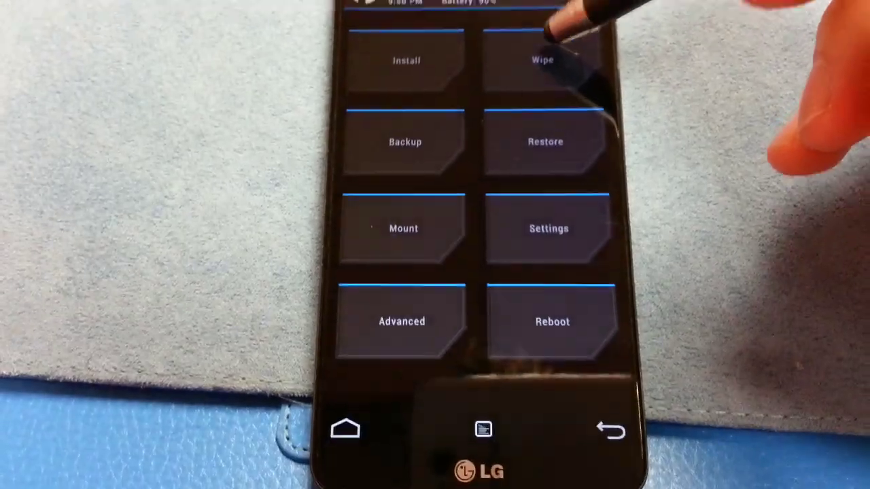
Step: Use Advanced Wipe to wipe Dalvik Cache, System, Data and Cache, leaving internal storage untouched
{"action": "left_click", "coordinate": [544, 60]}
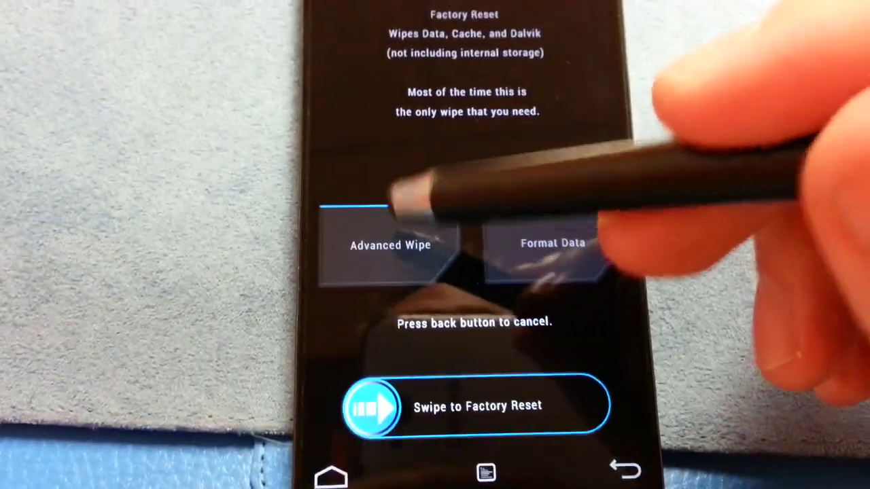
{"action": "left_click", "coordinate": [401, 245]}
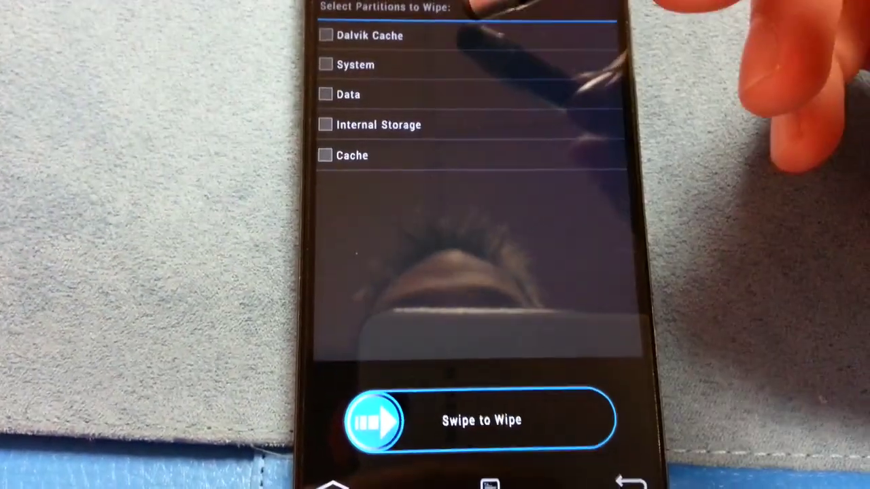
{"action": "left_click", "coordinate": [408, 30]}
{"action": "left_click", "coordinate": [408, 60]}
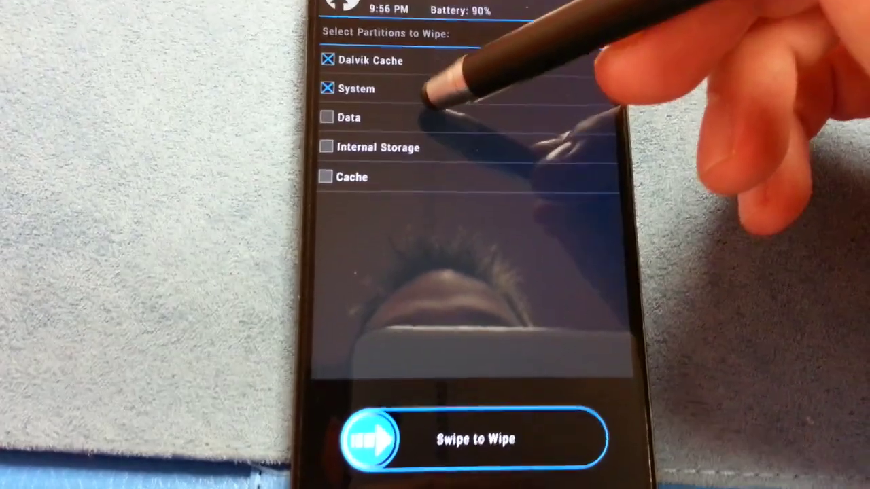
{"action": "left_click", "coordinate": [428, 115]}
{"action": "left_click", "coordinate": [408, 175]}
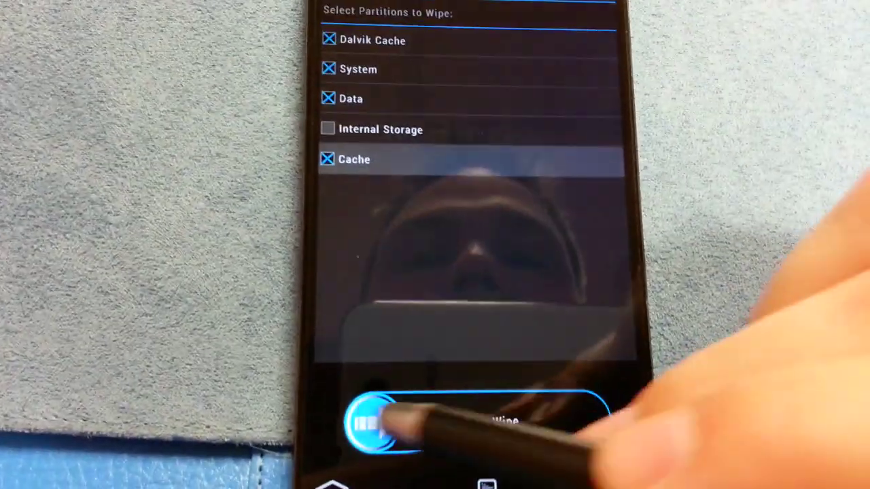
{"action": "left_click_drag", "start_coordinate": [372, 423], "coordinate": [591, 422]}
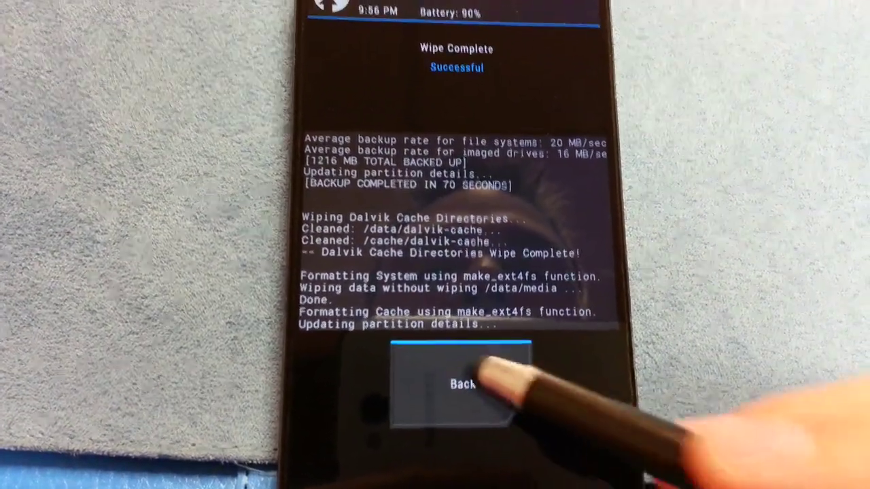
Step: Re-wipe Dalvik Cache, System, Data and Cache, then back out to the Factory Reset results
{"action": "left_click", "coordinate": [485, 374]}
{"action": "left_click", "coordinate": [441, 76]}
{"action": "left_click", "coordinate": [443, 106]}
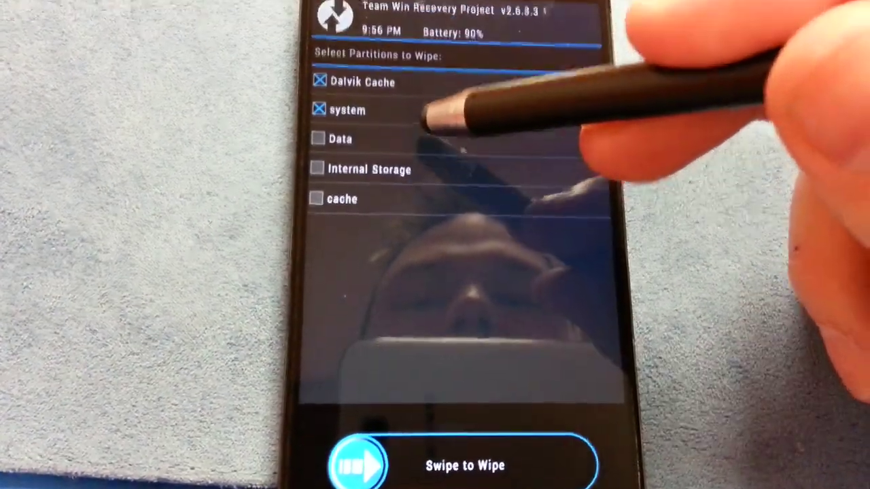
{"action": "left_click", "coordinate": [428, 134]}
{"action": "left_click", "coordinate": [421, 194]}
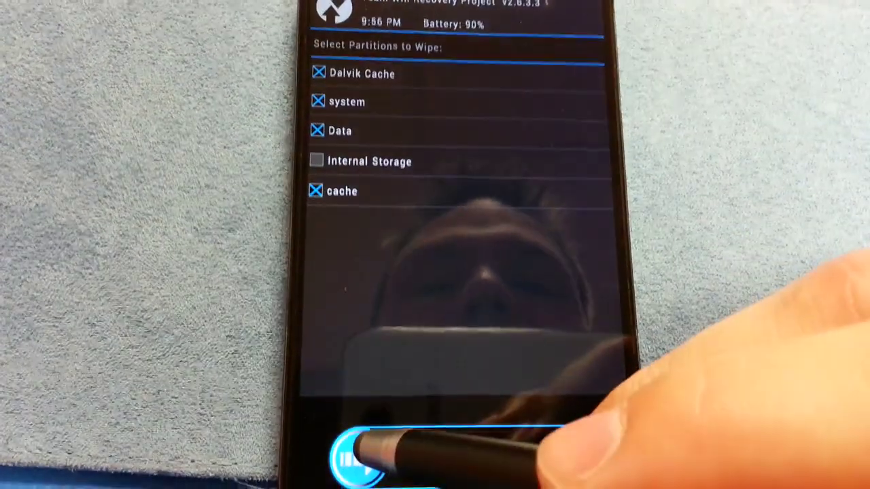
{"action": "left_click_drag", "start_coordinate": [357, 459], "coordinate": [578, 460]}
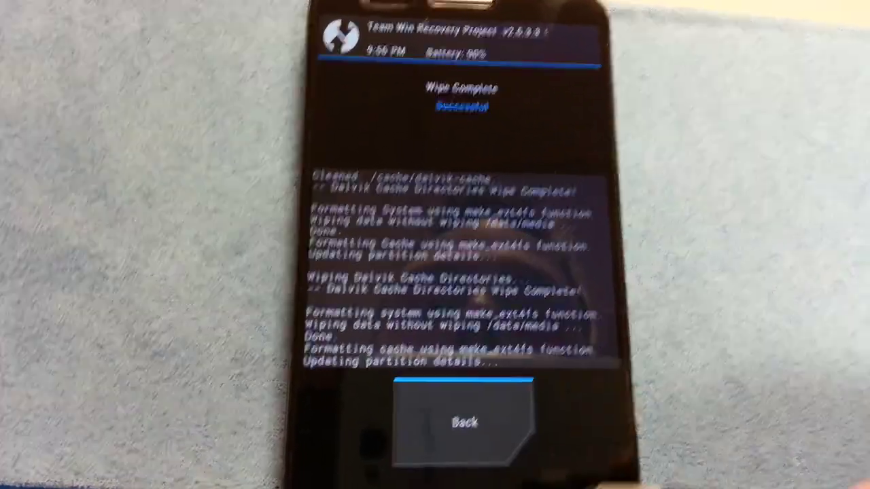
{"action": "left_click", "coordinate": [470, 425]}
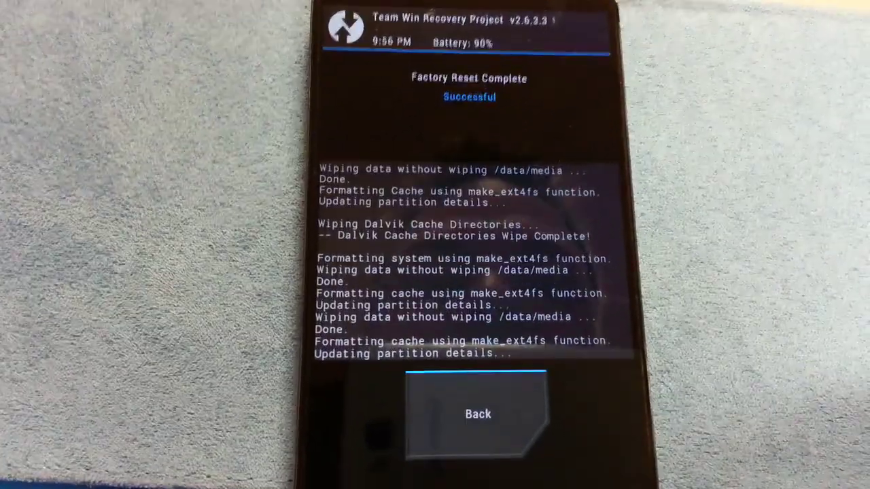
{"action": "left_click", "coordinate": [480, 423]}
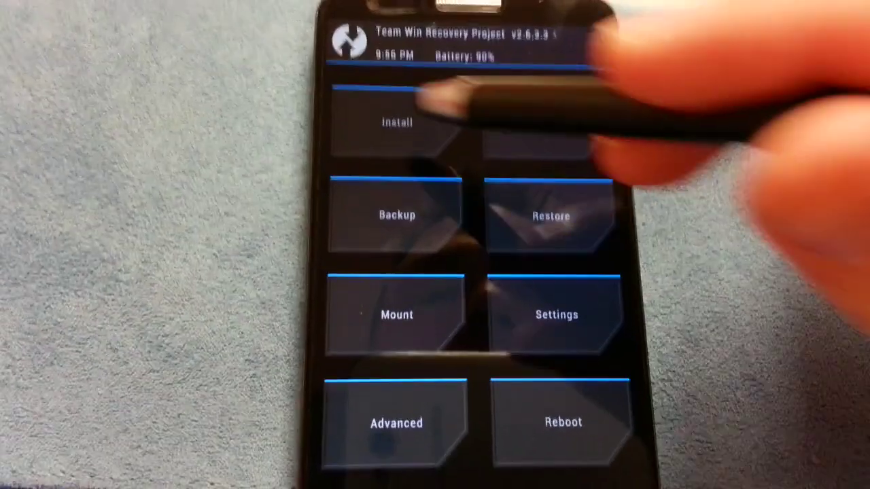
Step: Queue G2_Mahdi_1-28.zip, D800-PATCH.zip and pa_gapps-modular-mini-4.4.2 for installation
{"action": "left_click", "coordinate": [394, 120]}
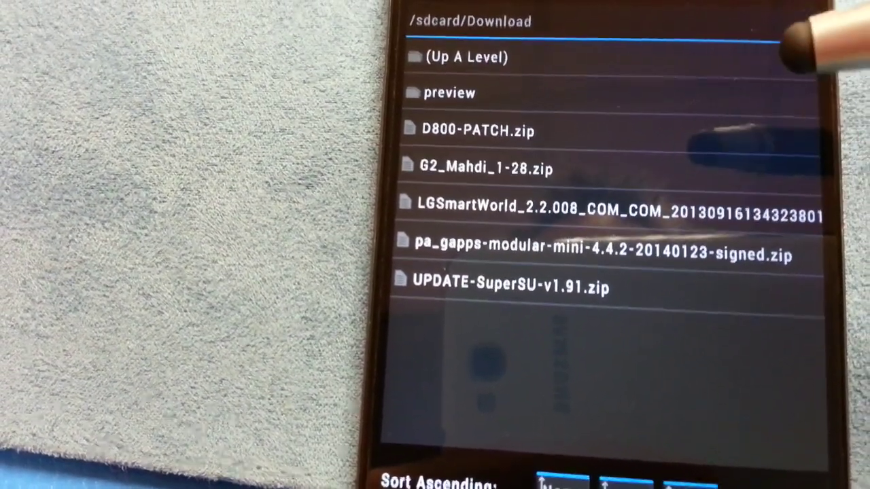
{"action": "left_click", "coordinate": [550, 162]}
{"action": "left_click", "coordinate": [544, 323]}
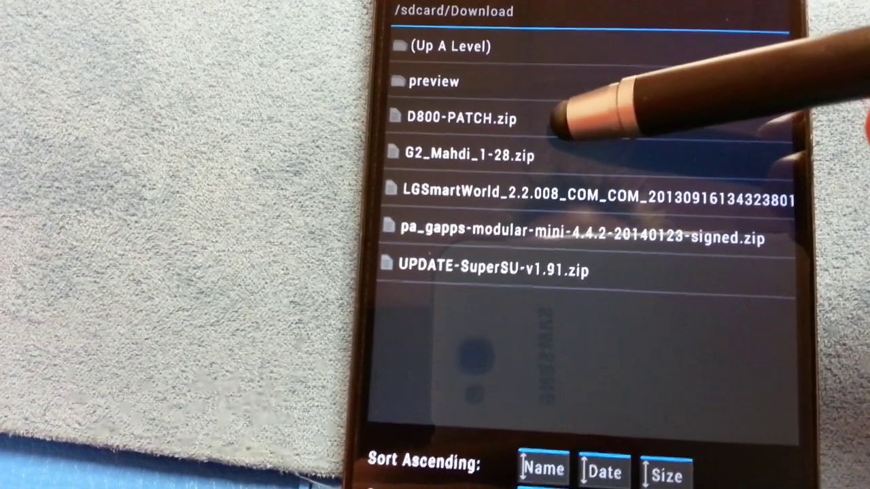
{"action": "left_click", "coordinate": [559, 121]}
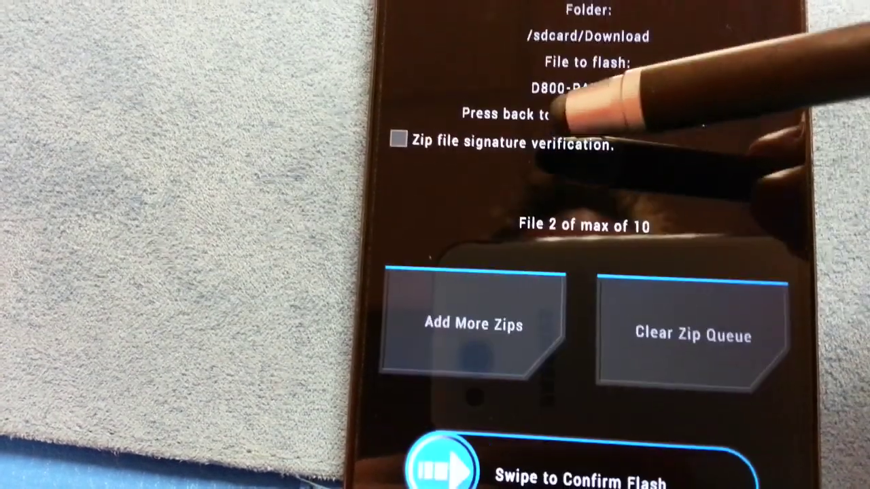
{"action": "left_click", "coordinate": [495, 296]}
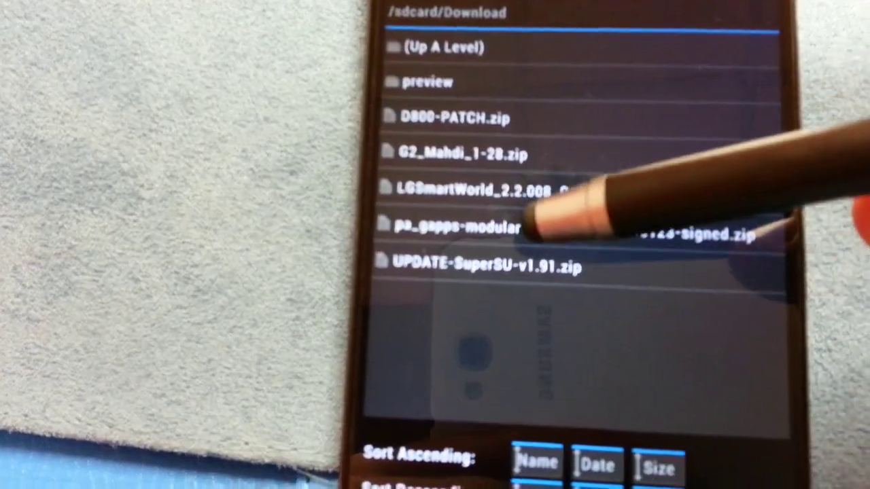
{"action": "left_click", "coordinate": [533, 225]}
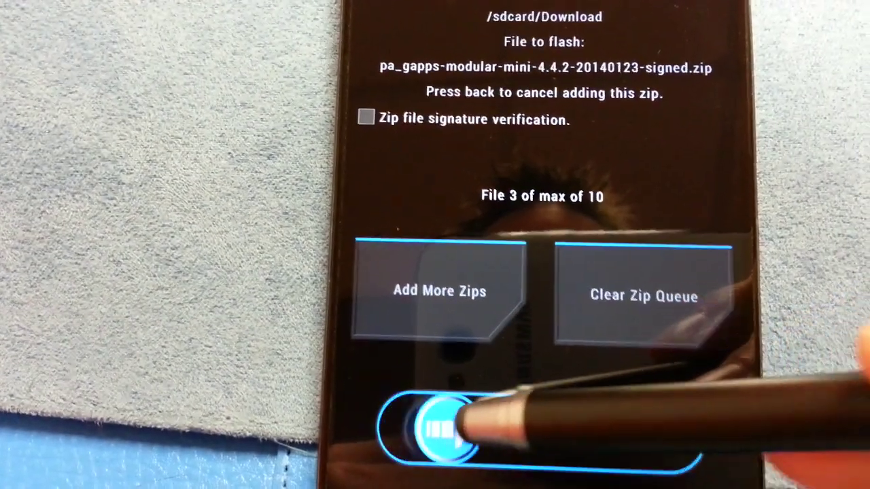
Step: Confirm flashing of the three queued zips, starting with G2_Mahdi_1-28.zip
{"action": "left_click_drag", "start_coordinate": [408, 425], "coordinate": [673, 425]}
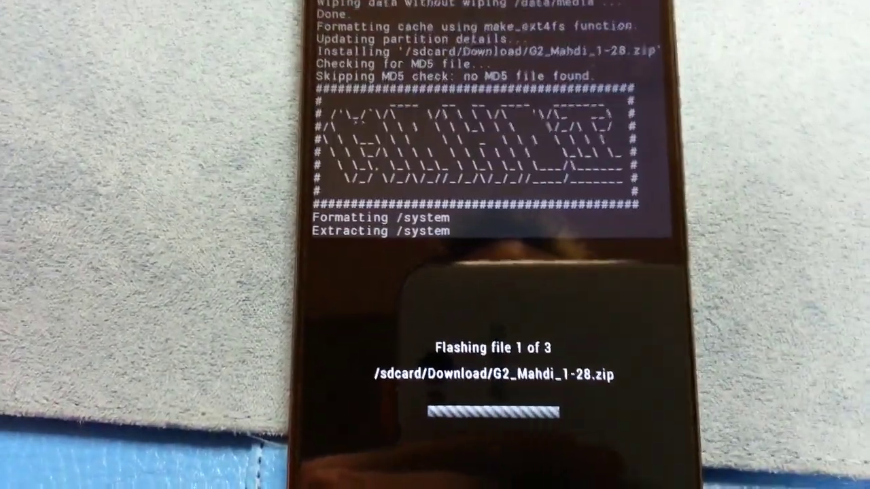